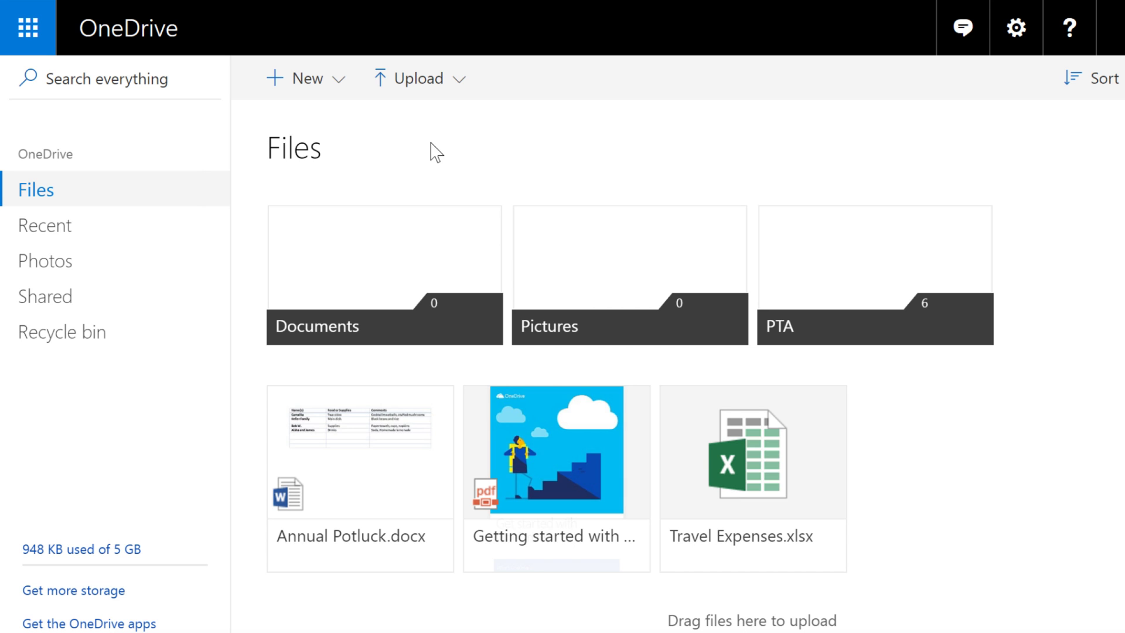
Open sharing for Annual Potluck.docx and confirm the link has Allow editing enabled.
left_click(435, 407)
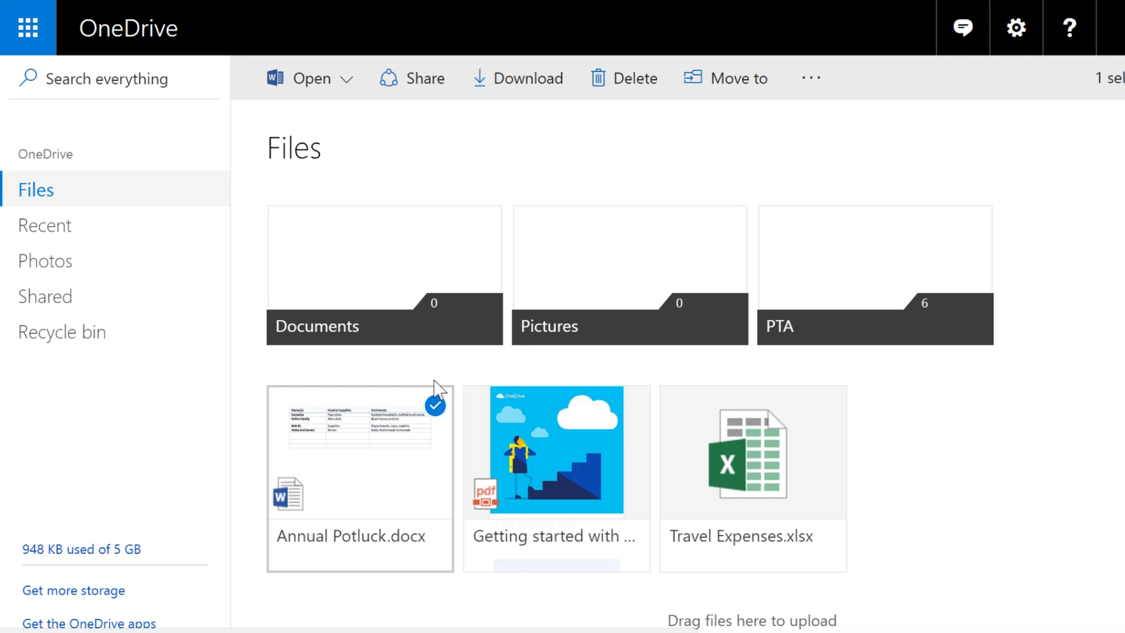
left_click(433, 82)
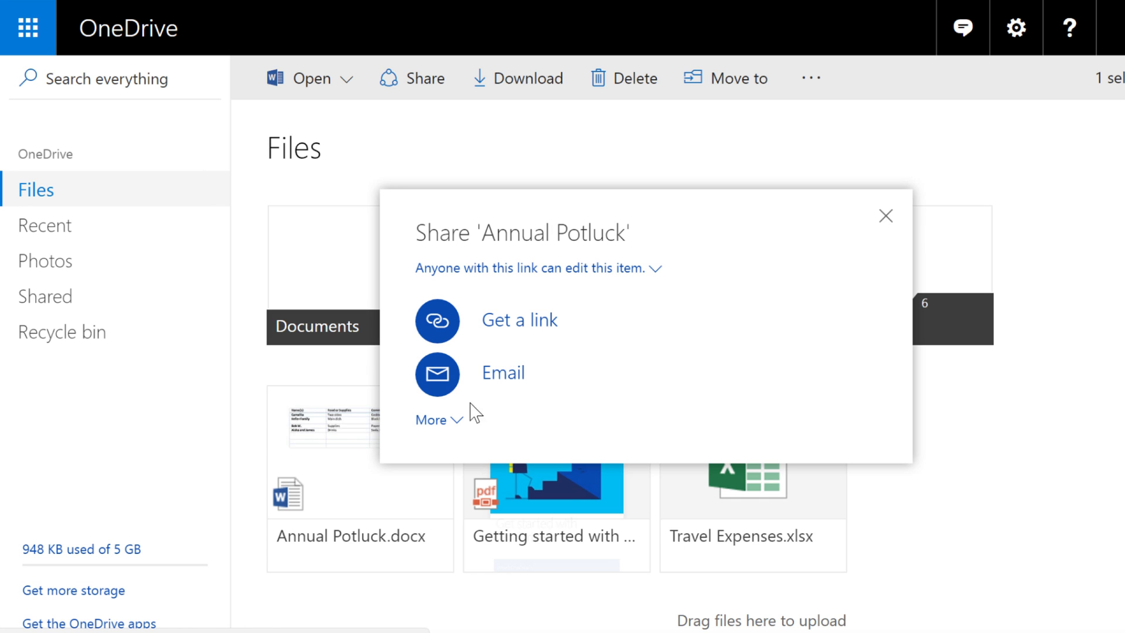
left_click(456, 421)
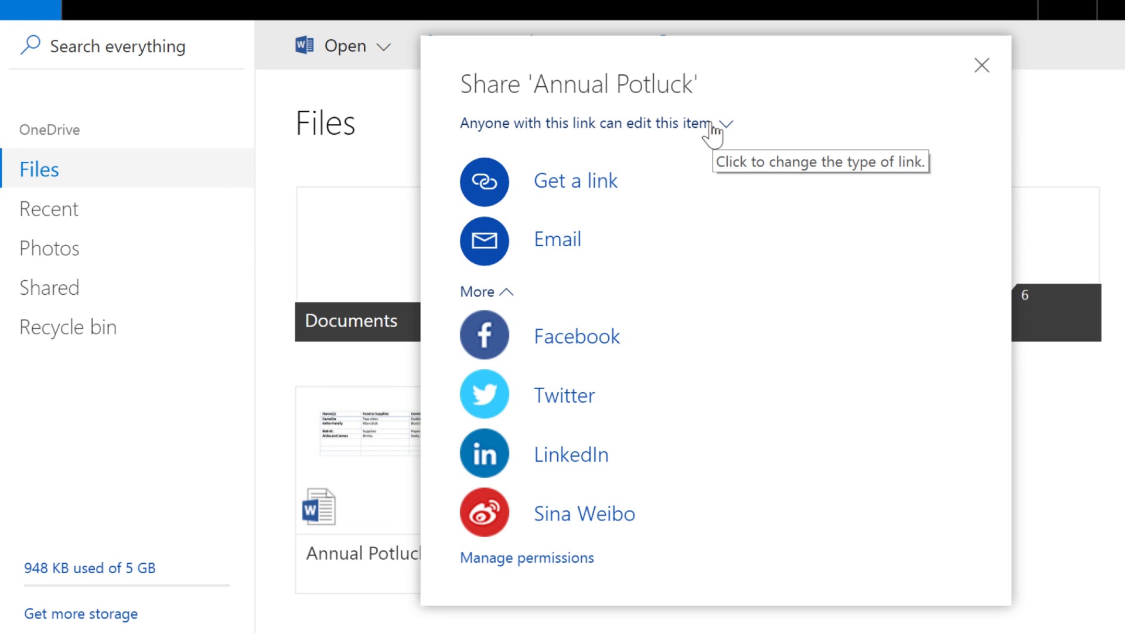
left_click(714, 124)
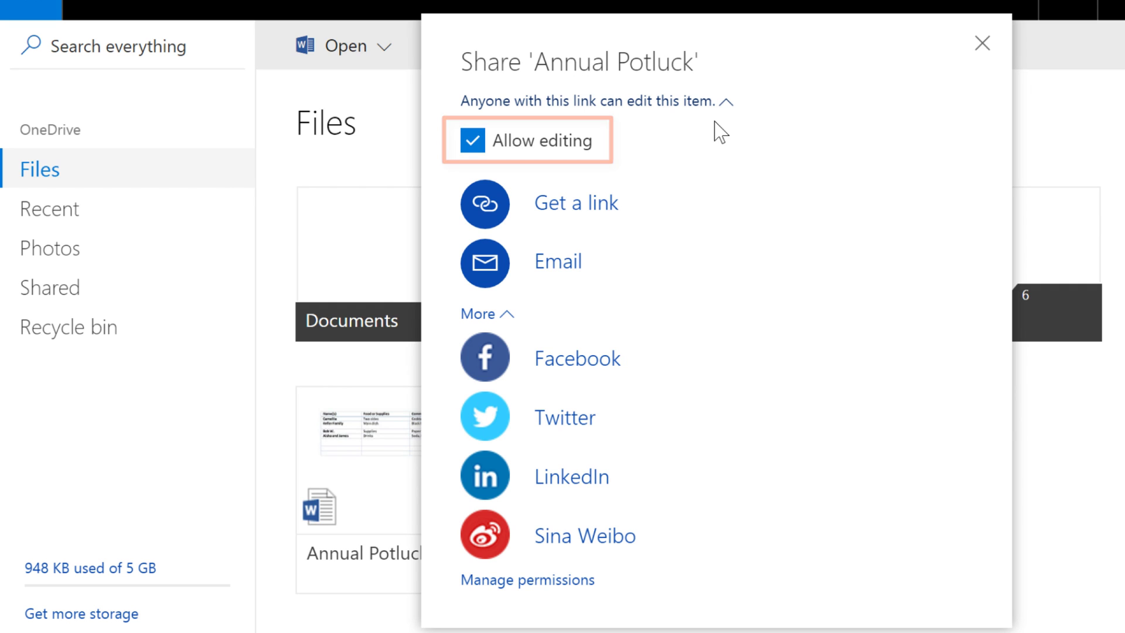
Choose email sharing and add three recipients: two typed addresses and one suggested contact.
left_click(551, 273)
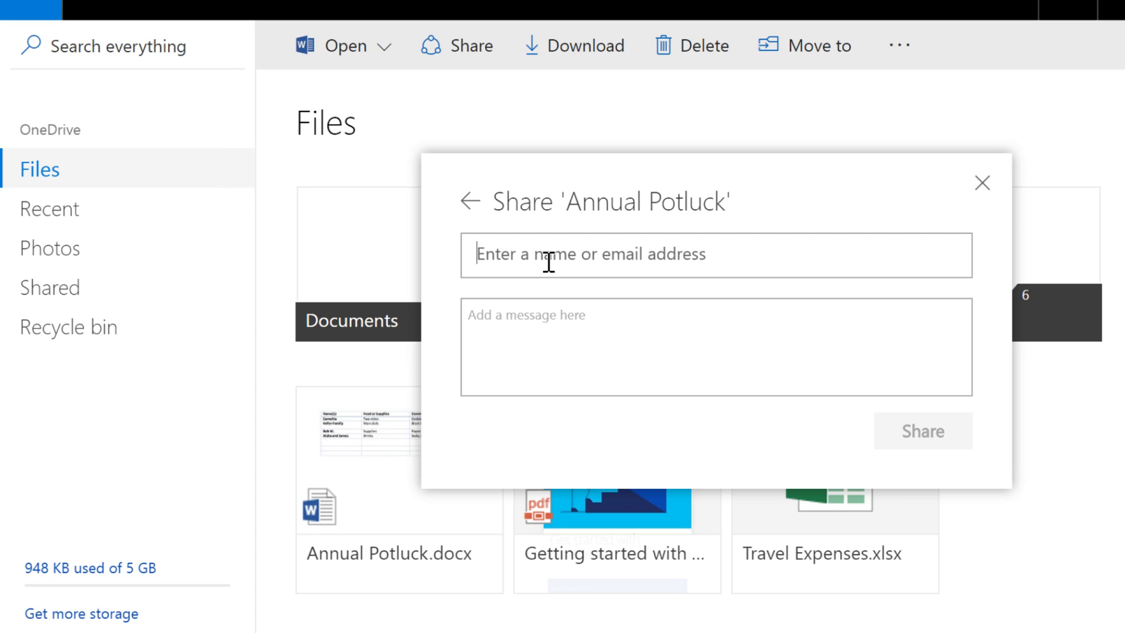
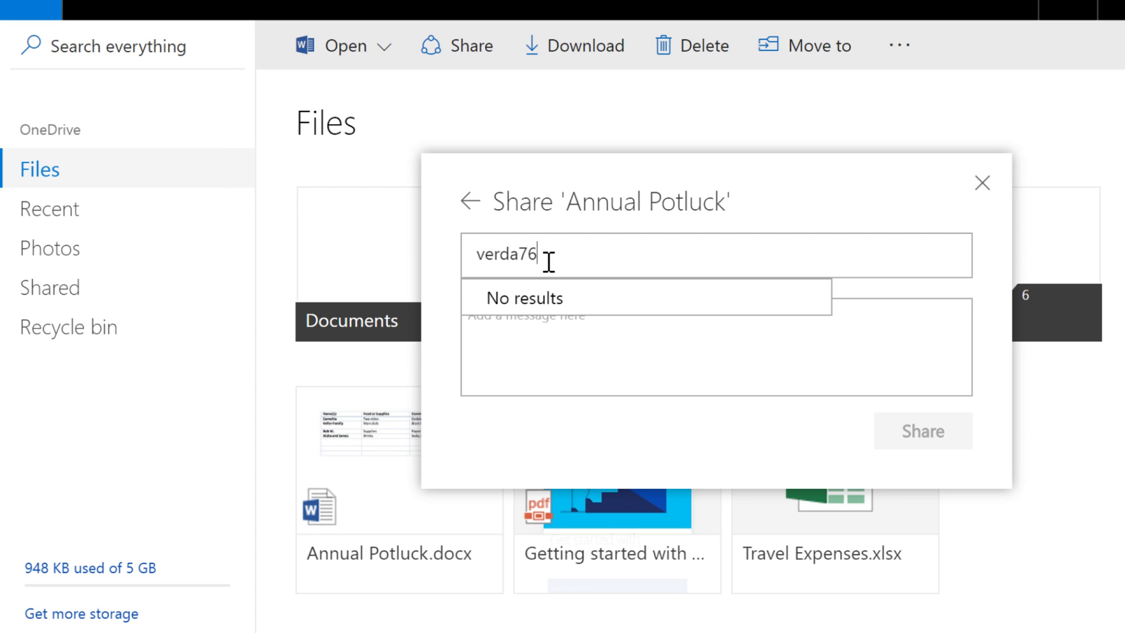
key("Return")
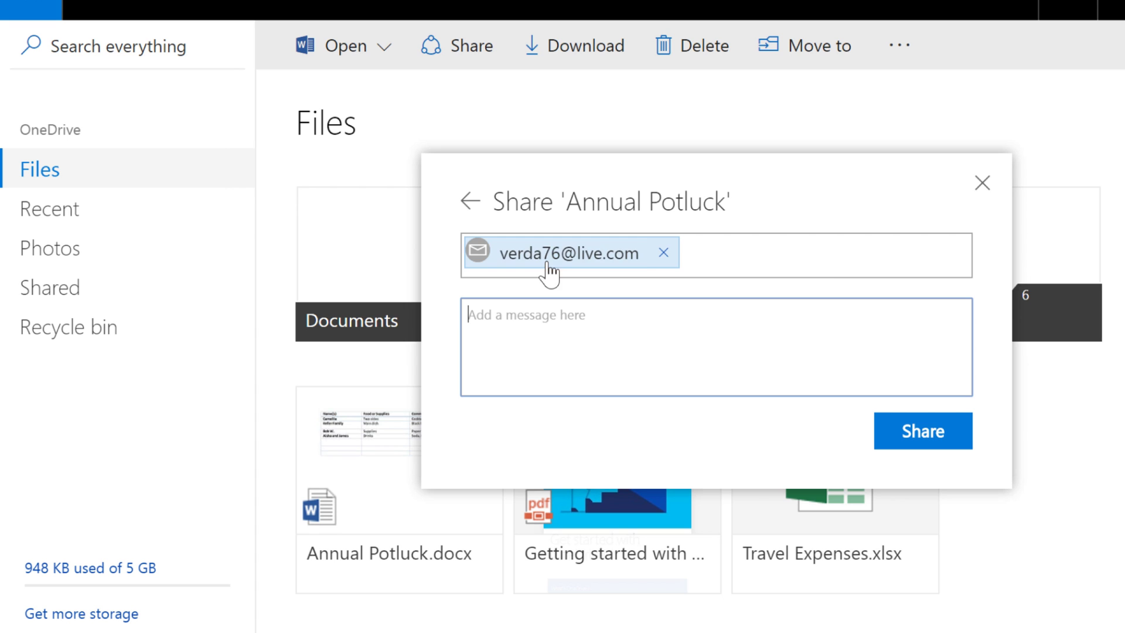
type("Teres")
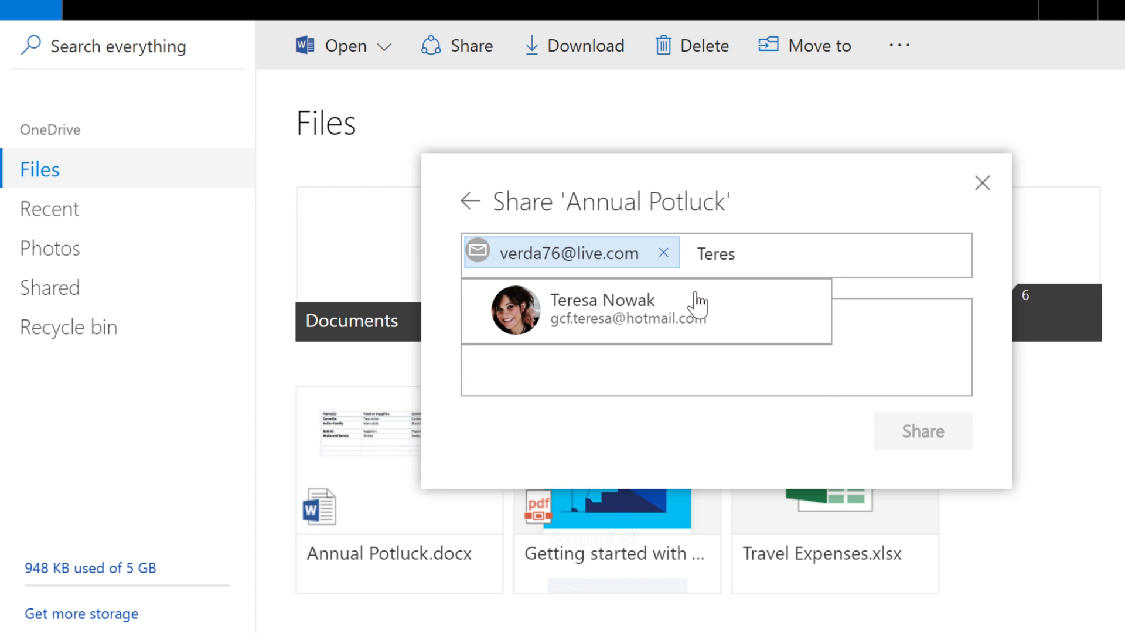
left_click(697, 303)
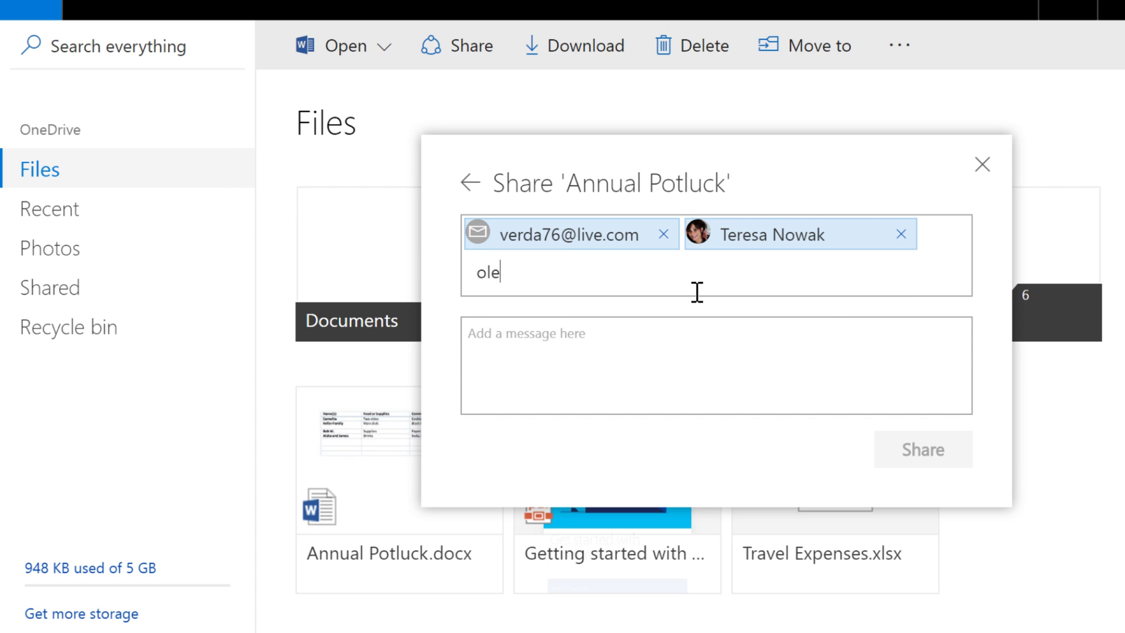
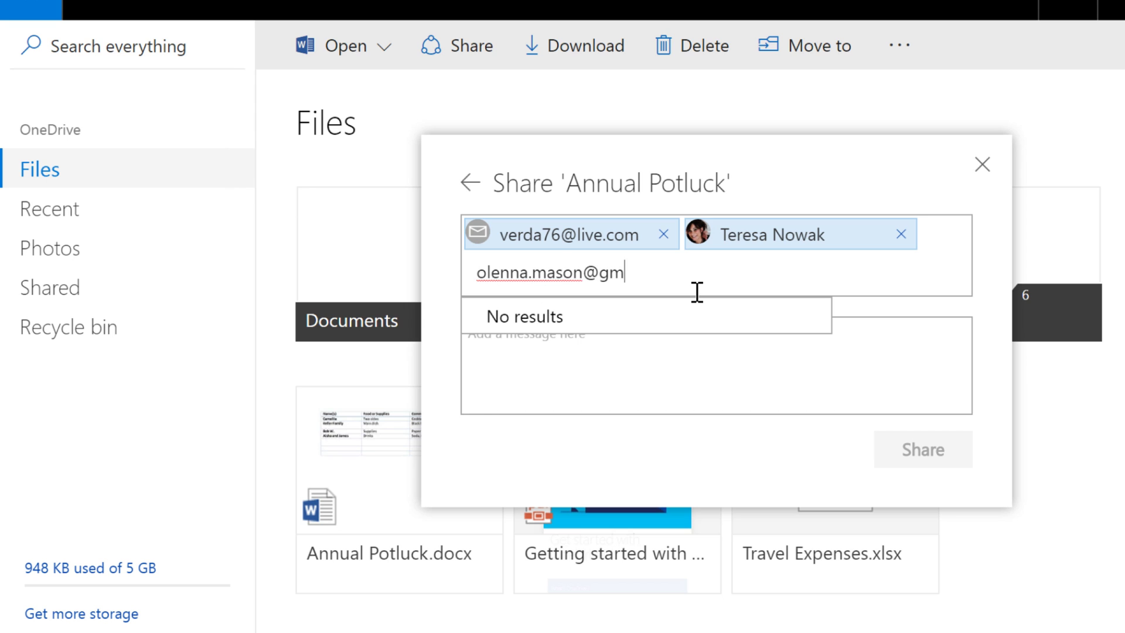
Add the message 'Here's the signup sheet. Everyone have at it!' and send the invitation.
left_click(695, 352)
type("Here's")
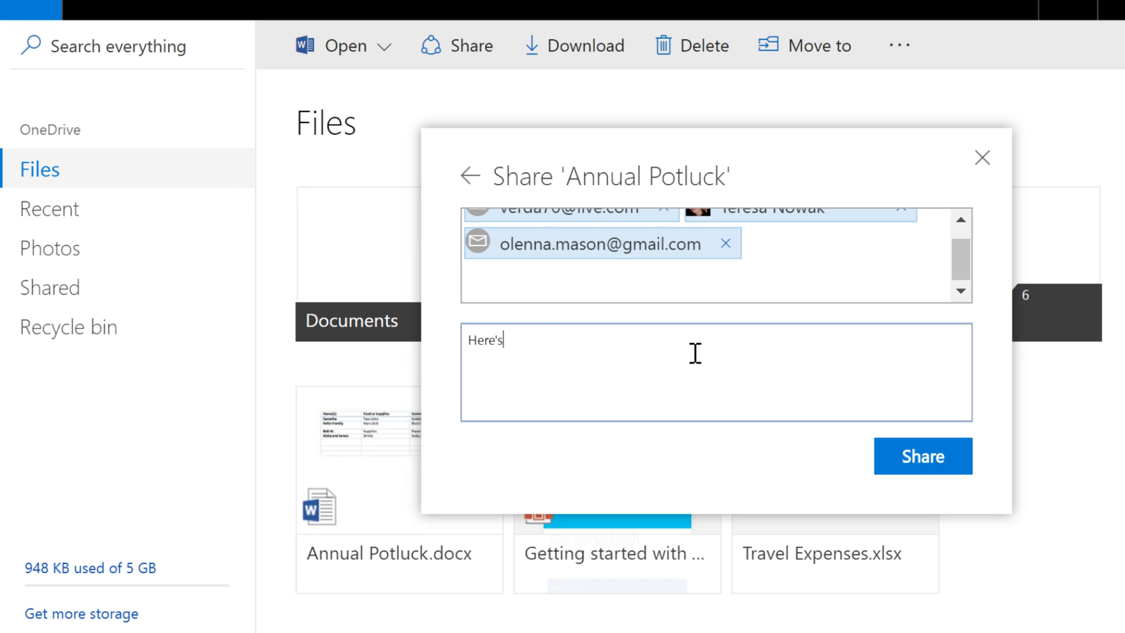
type(" the signup sheet. Everyone have at it!")
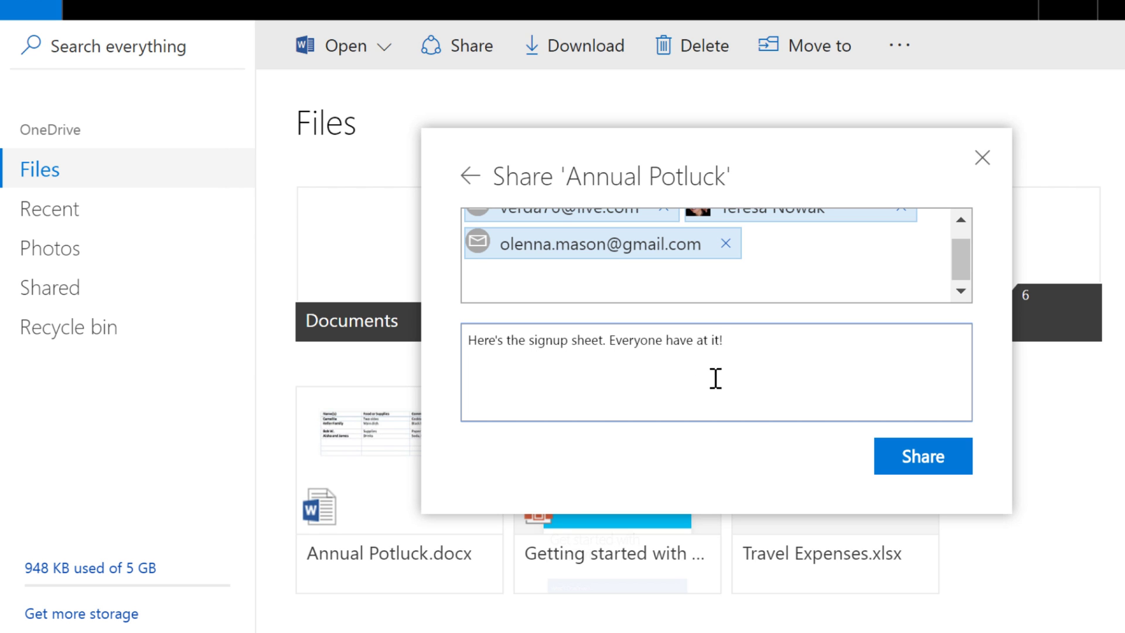
left_click(886, 468)
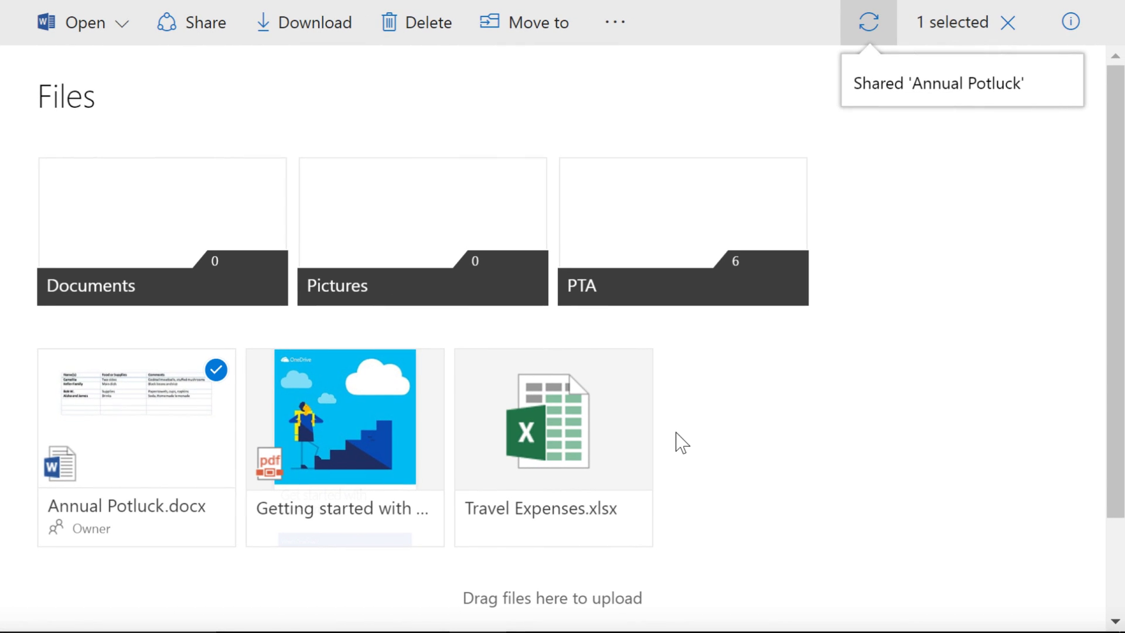
left_click(1070, 27)
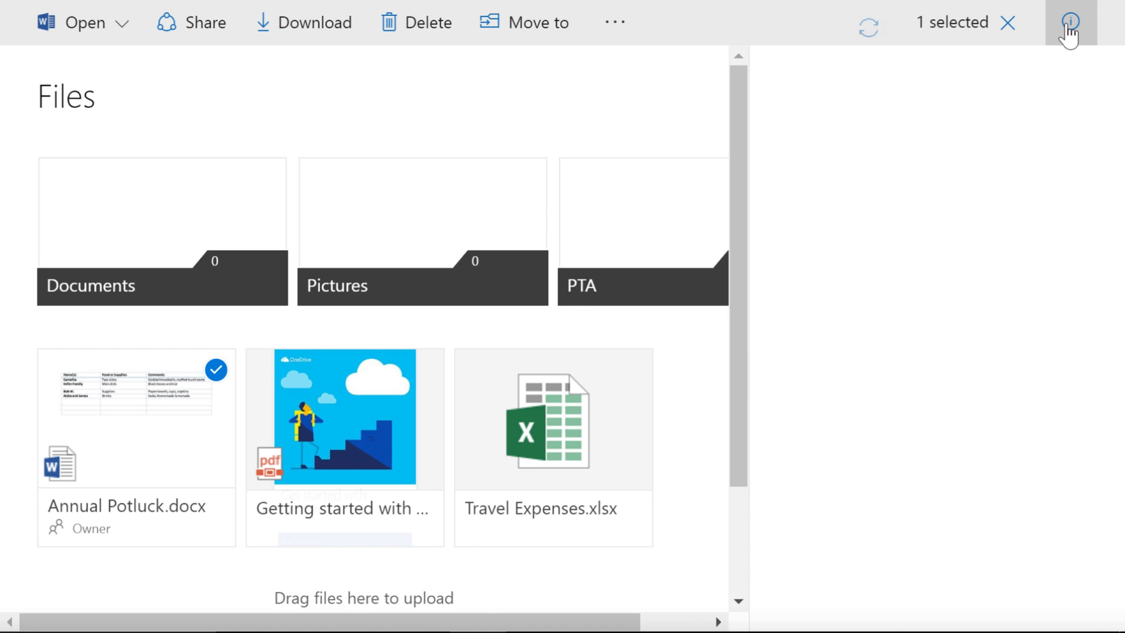
scroll(1110, 89, "down", 6)
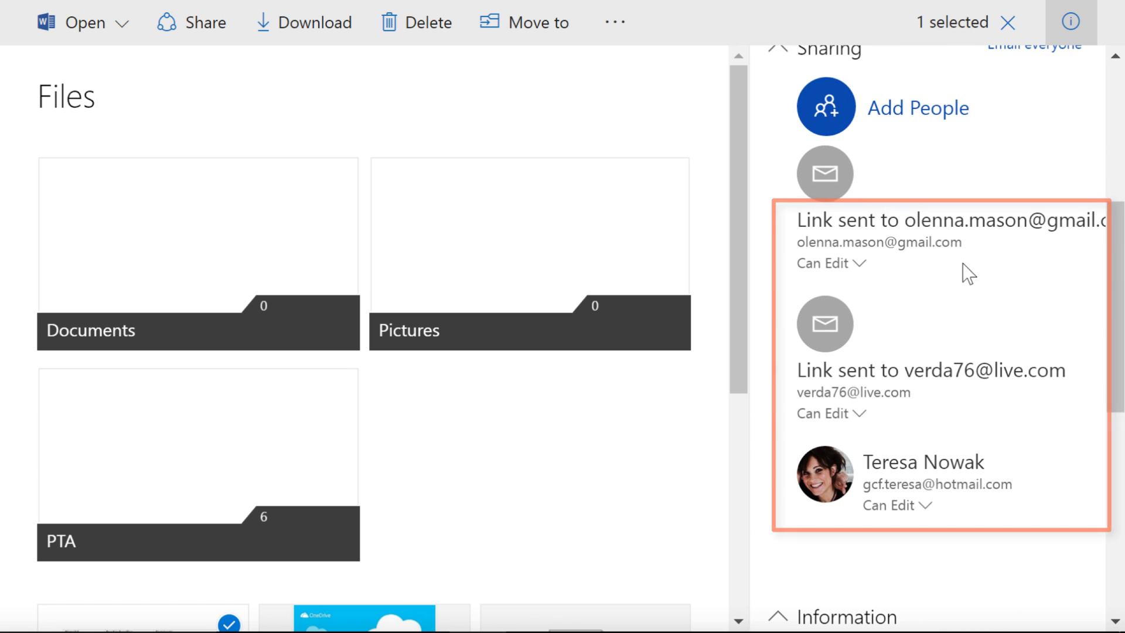
left_click(854, 264)
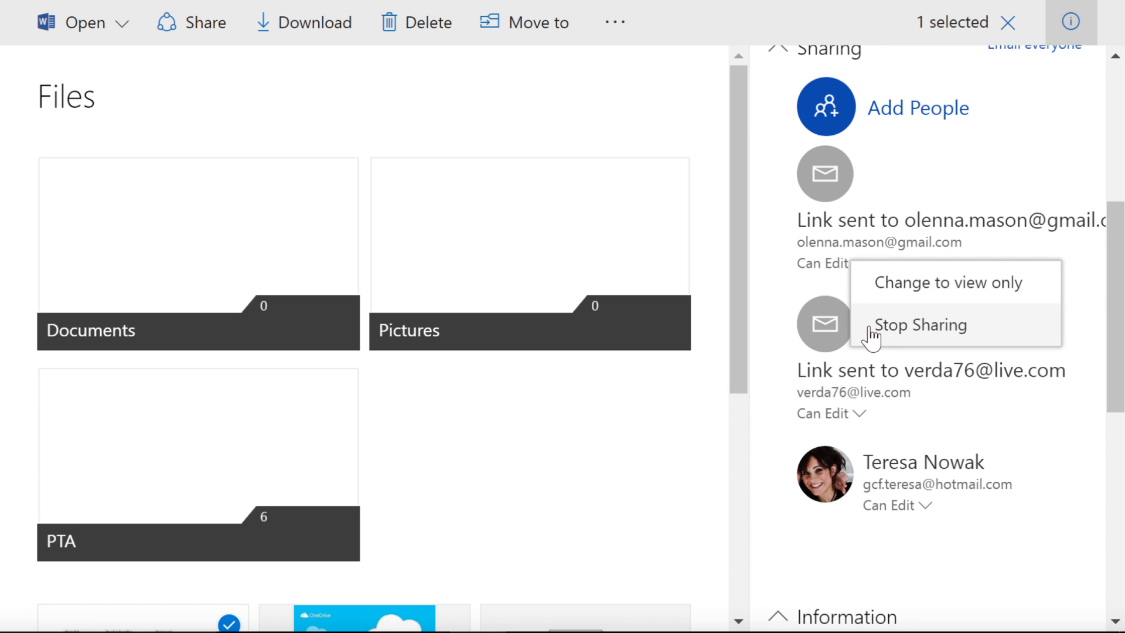
left_click(823, 268)
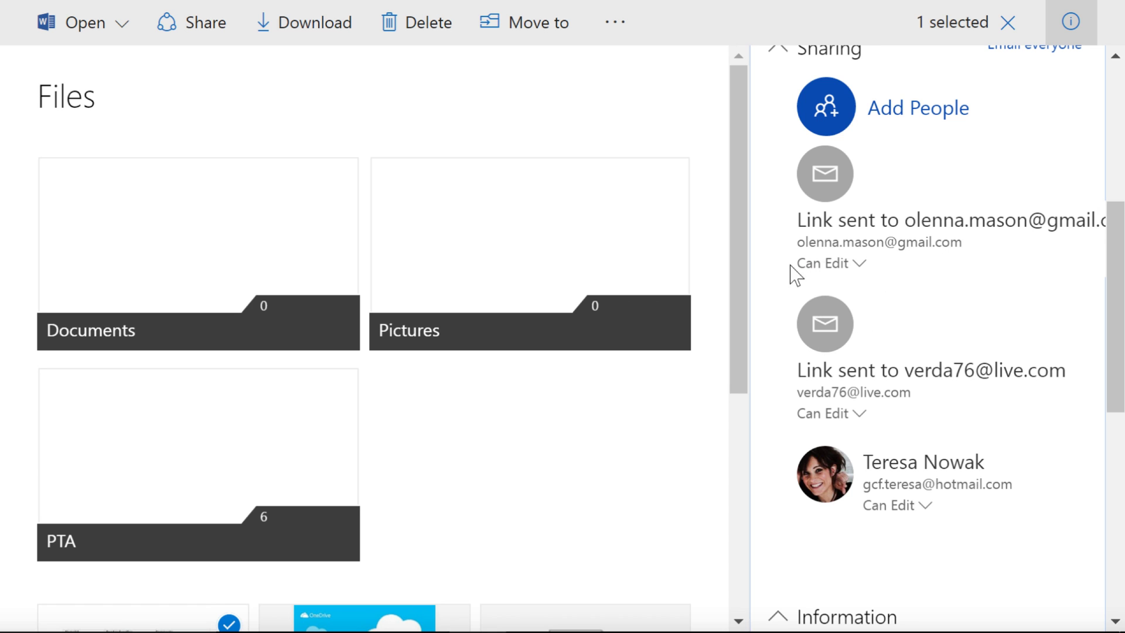
Close the details panel, switch the selection to the PTA folder, and choose email sharing.
left_click(1071, 22)
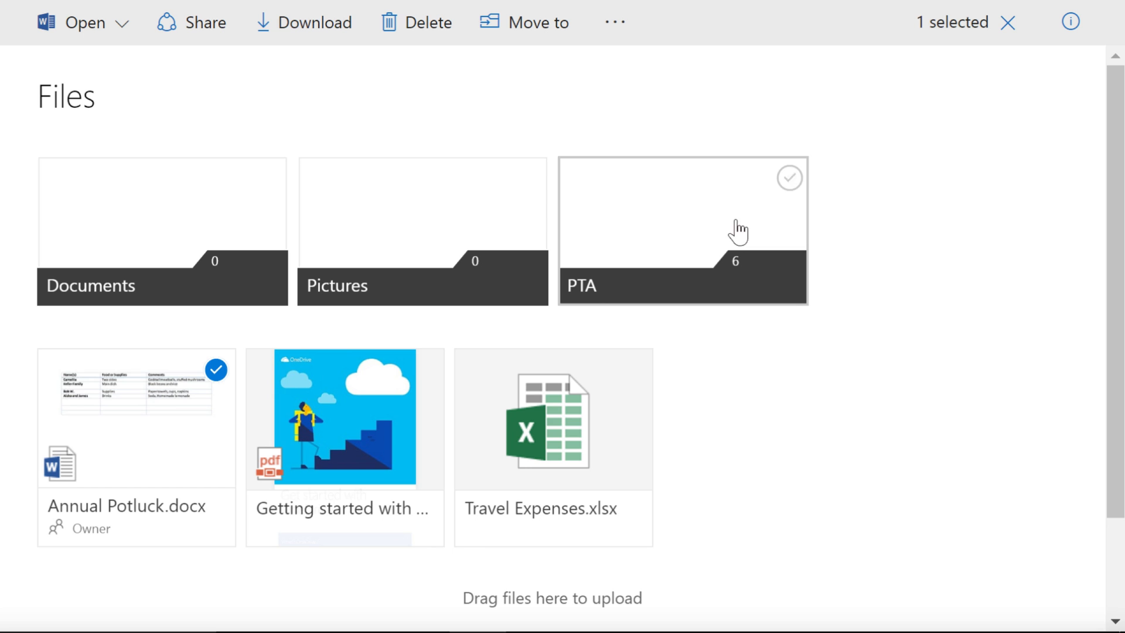
left_click(218, 371)
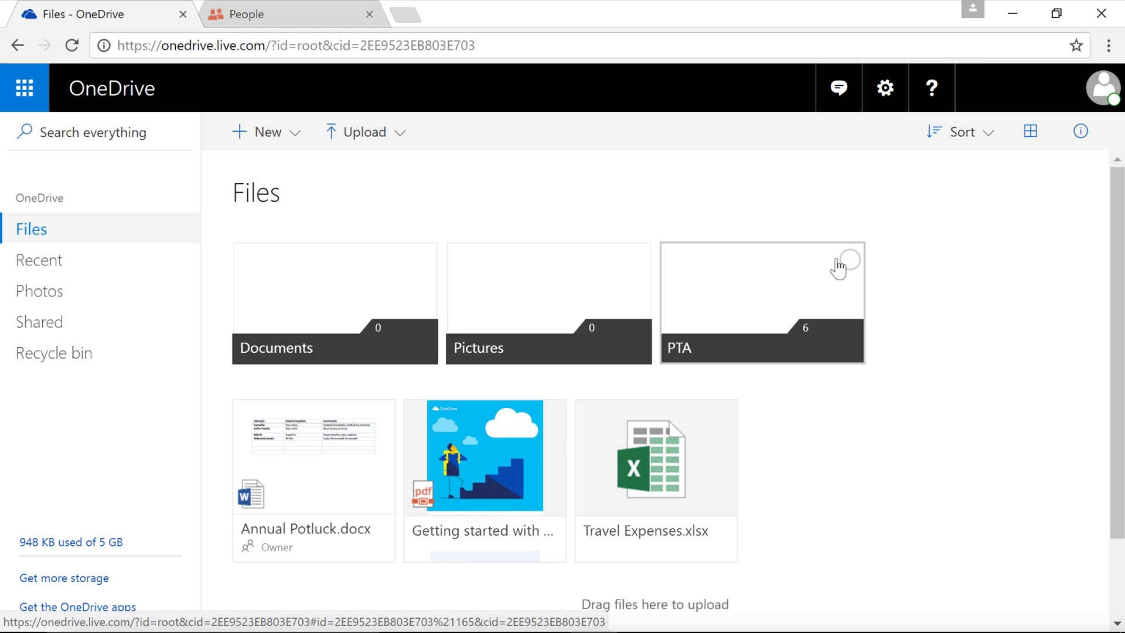
left_click(849, 260)
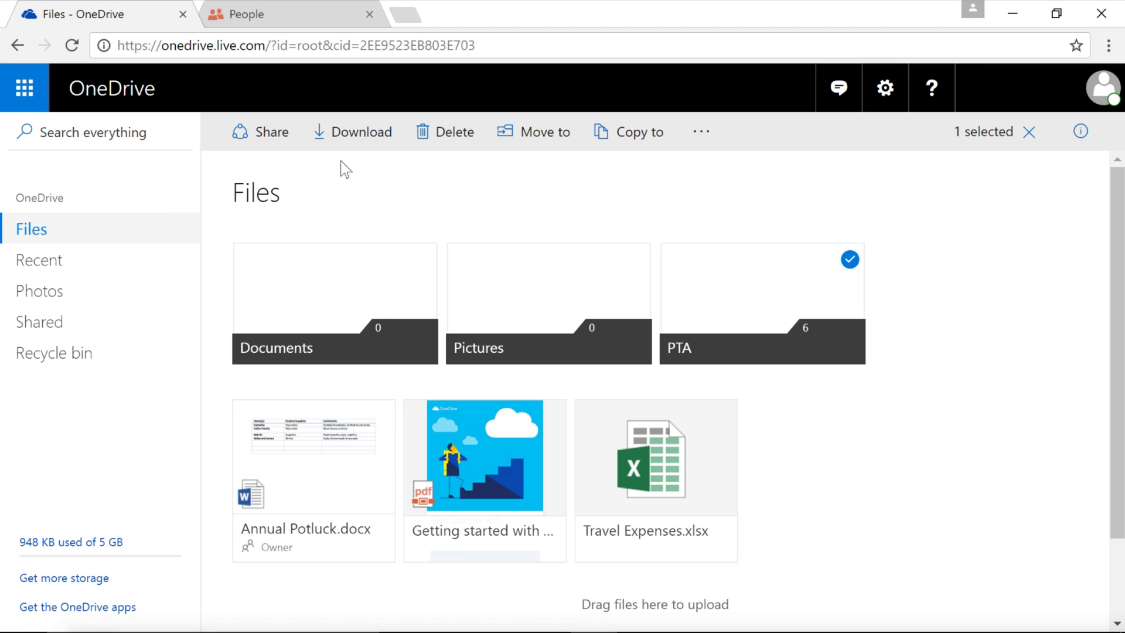
left_click(284, 141)
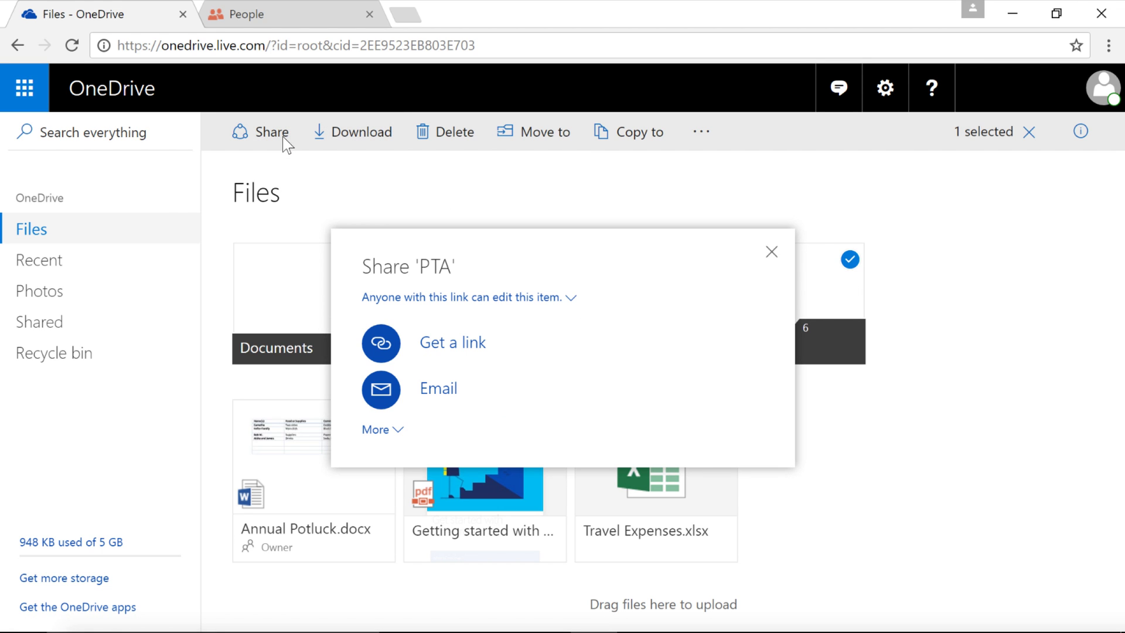
left_click(442, 389)
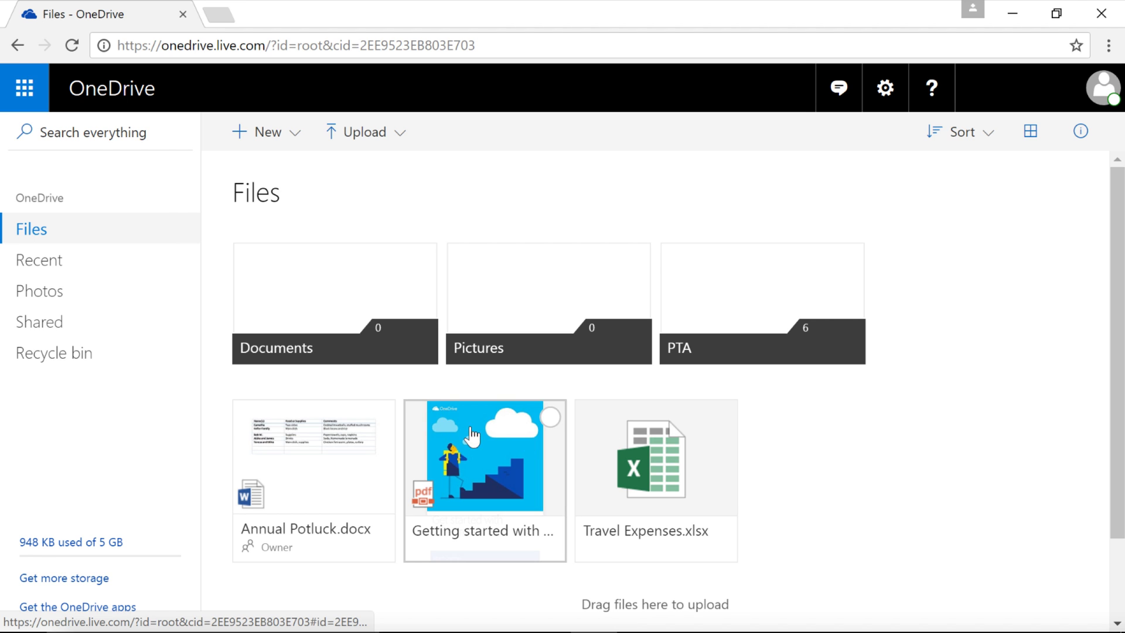
Post the comment 'What do you think? Need more desserts?' from Annual Potluck.docx's details panel.
left_click(380, 417)
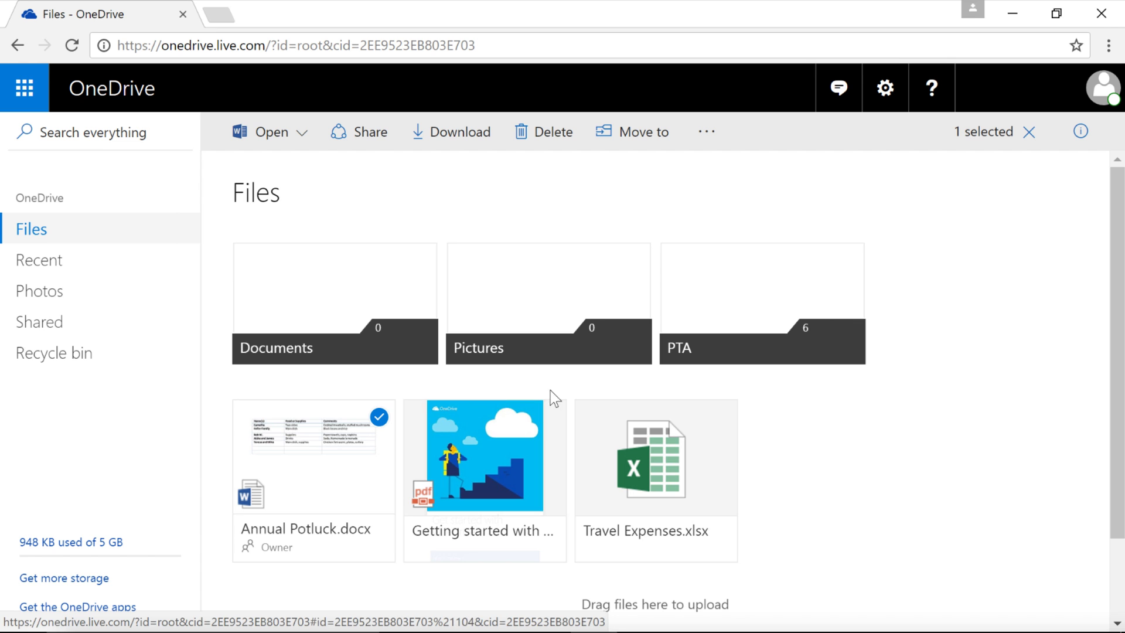
left_click(1081, 138)
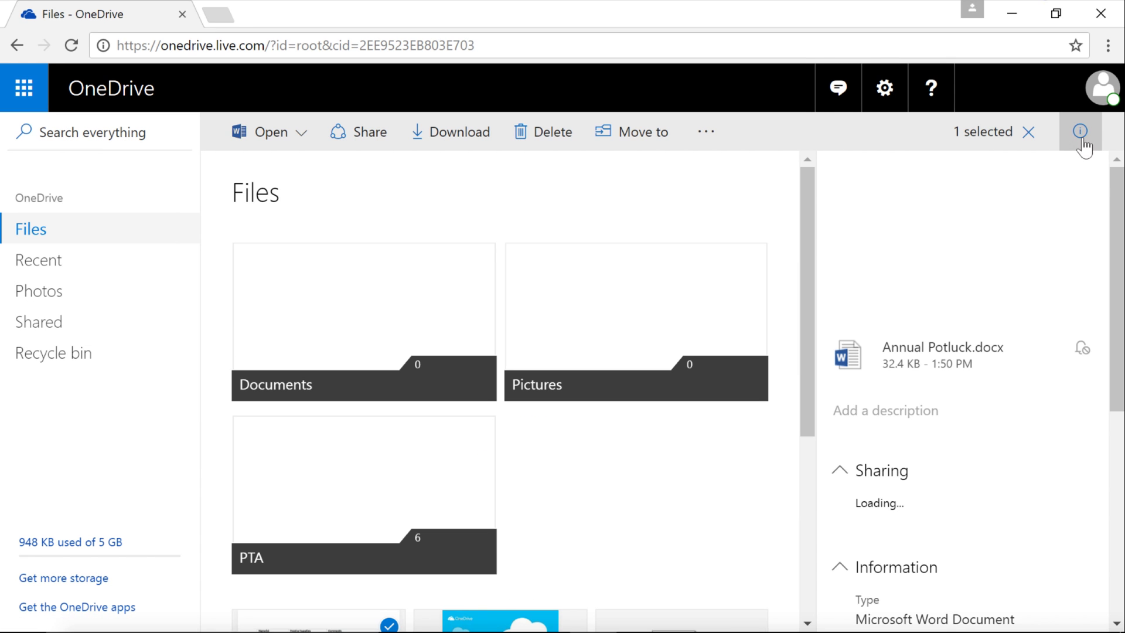
left_click_drag(1115, 181, 1115, 431)
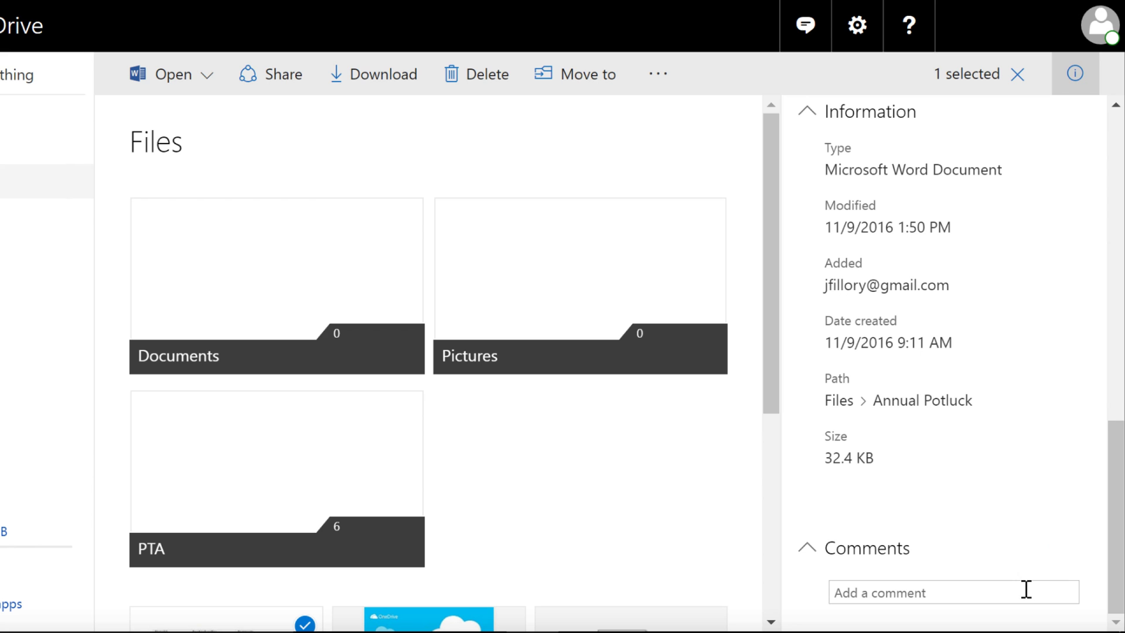
left_click(1026, 588)
scroll(1113, 555, "down", 1)
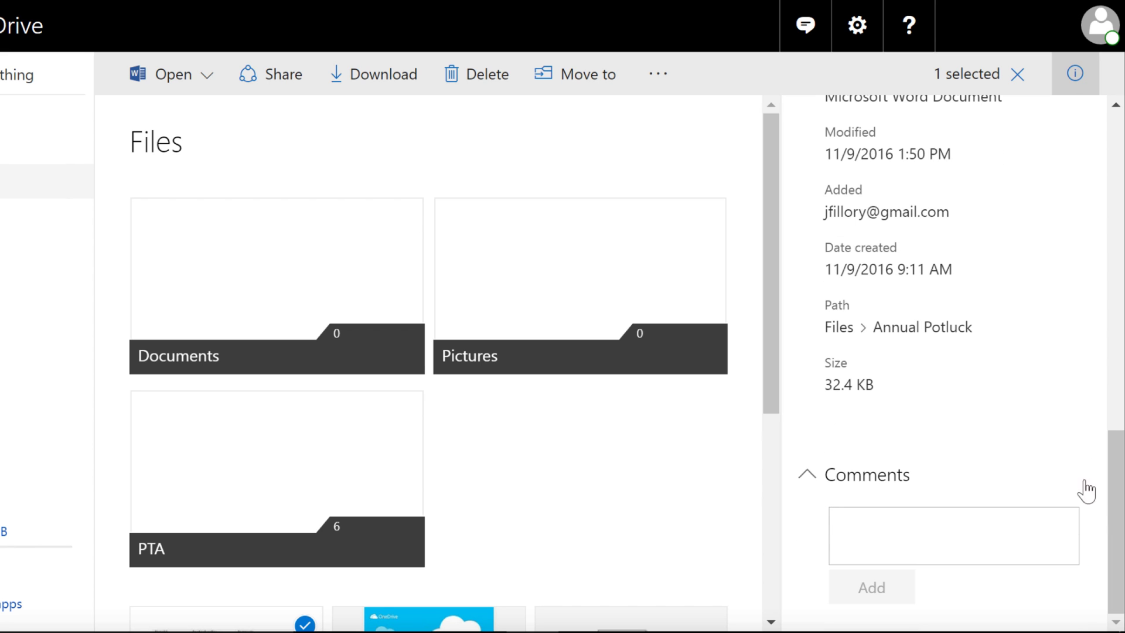
type("What do you think?")
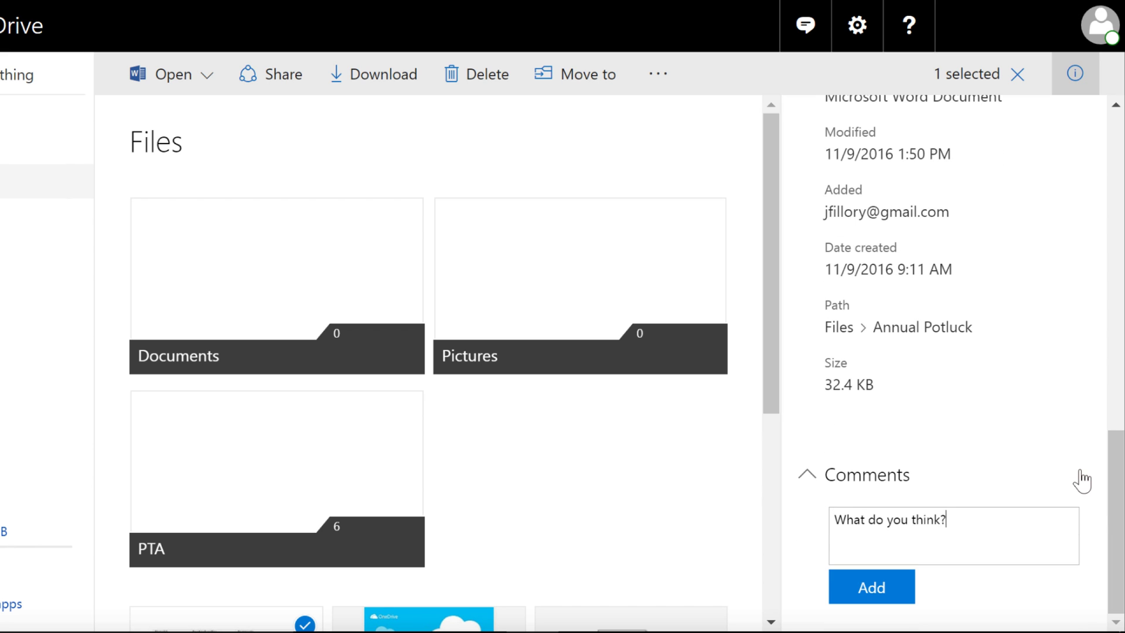
type(" Need more desserts?")
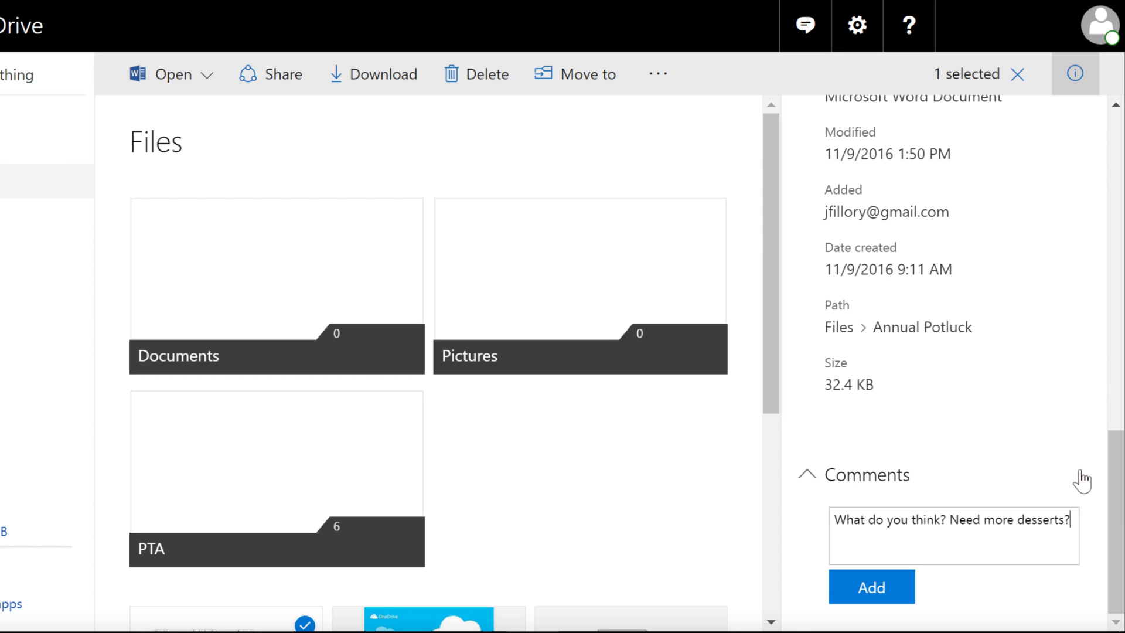
left_click(905, 587)
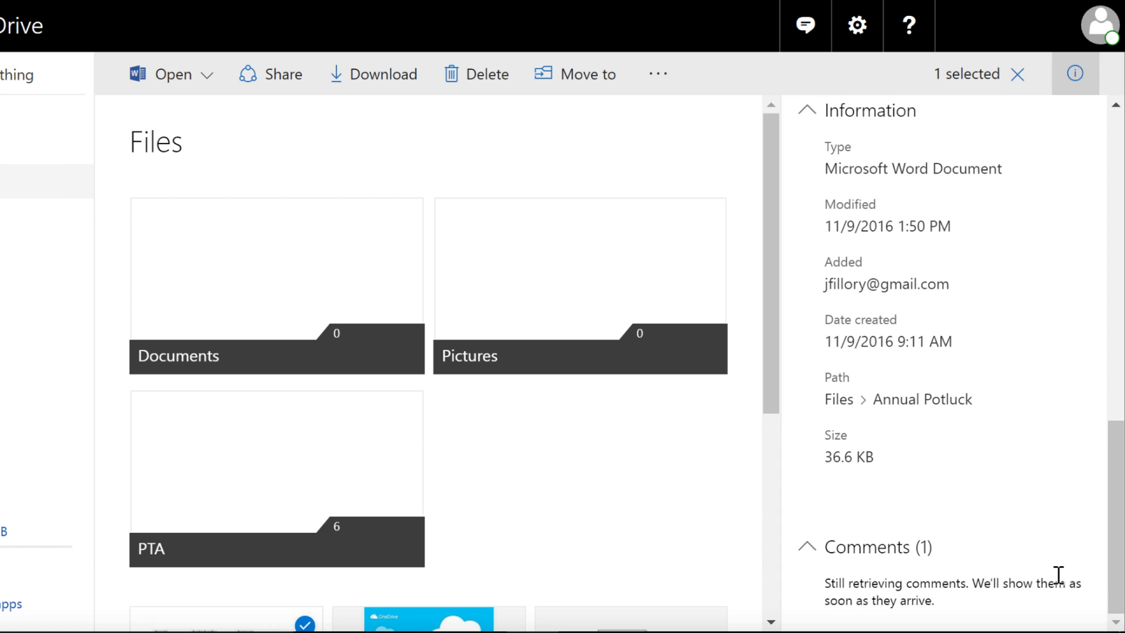
left_click_drag(1121, 538, 1119, 580)
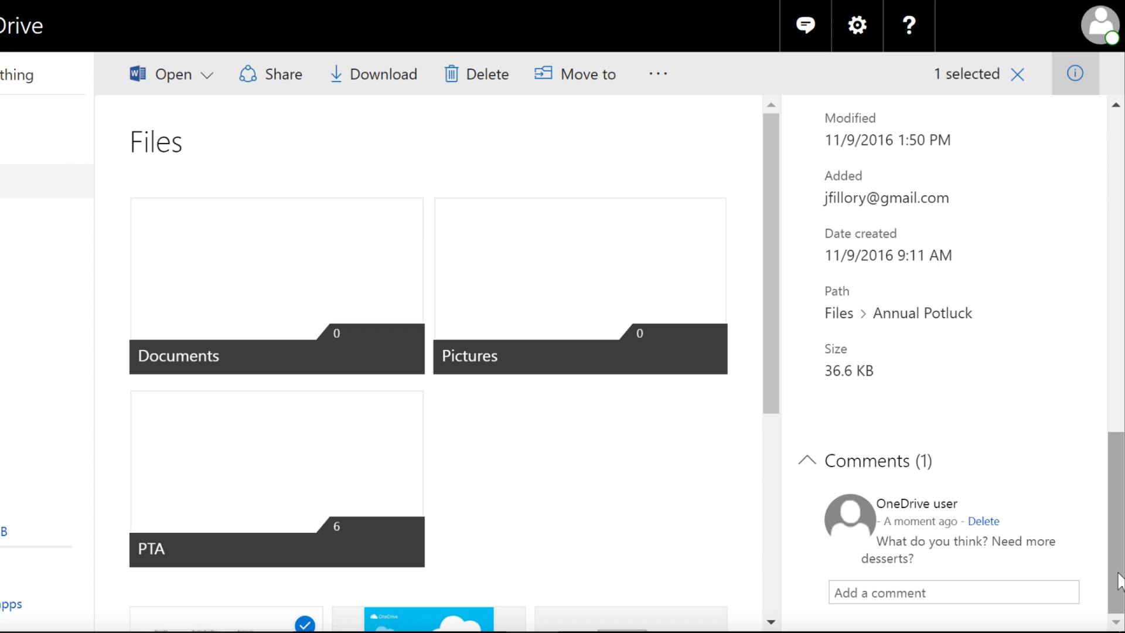